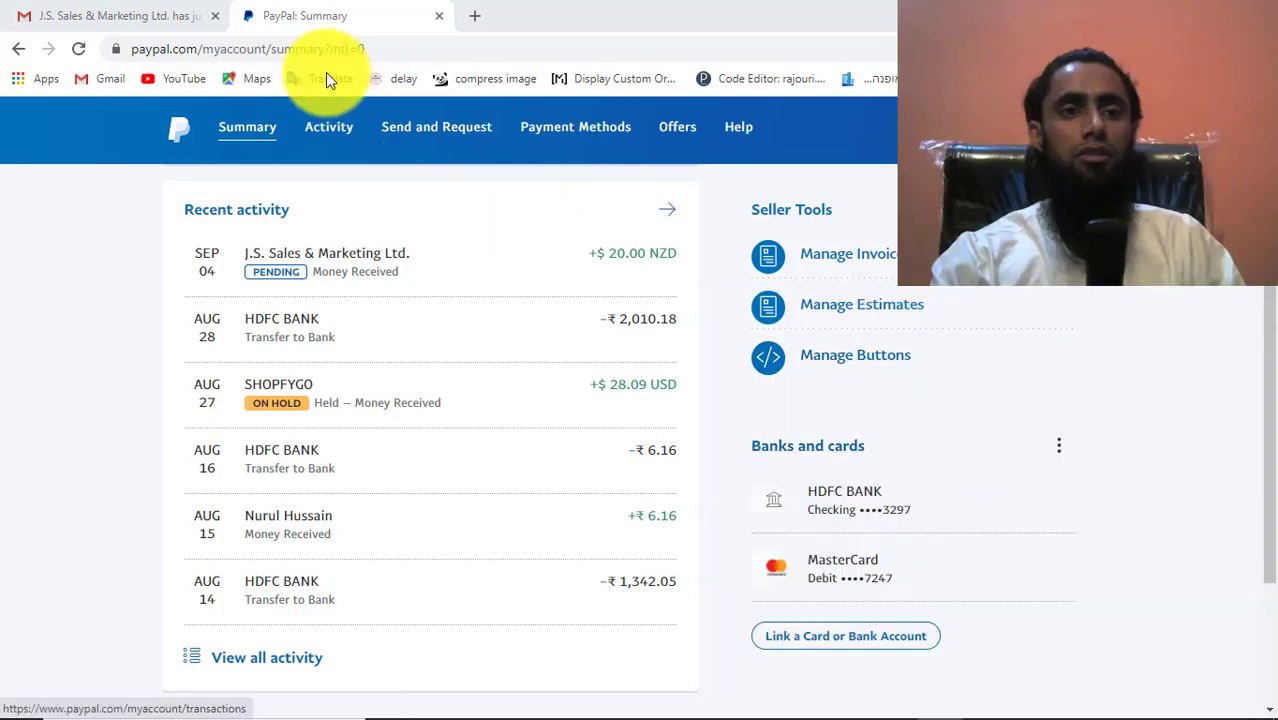
- Switch to the Gmail tab with PayPal's email about the $20.00 NZD payment from J.S. Sales & Marketing Ltd
{"action": "left_click", "coordinate": [120, 10]}
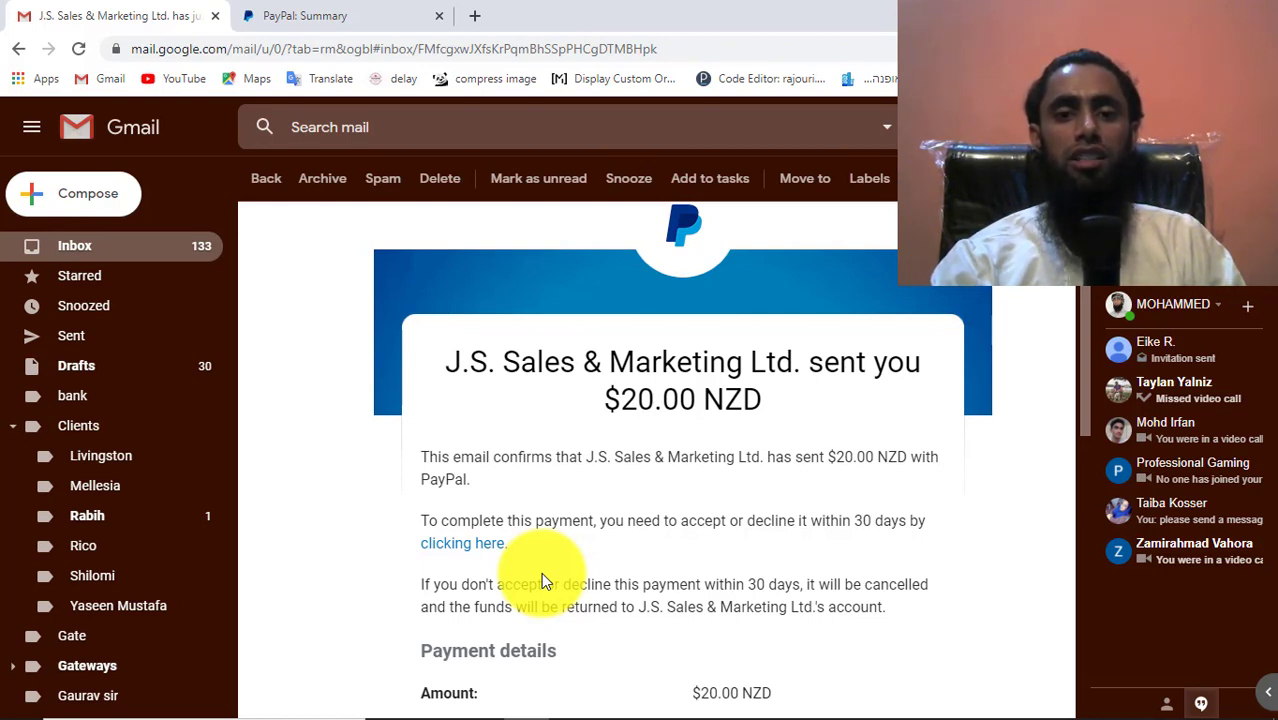
- Scroll the PayPal email down to the $20.00 NZD payment details and the reason it is pending
{"action": "scroll", "coordinate": [541, 582], "scroll_direction": "down", "scroll_amount": 1}
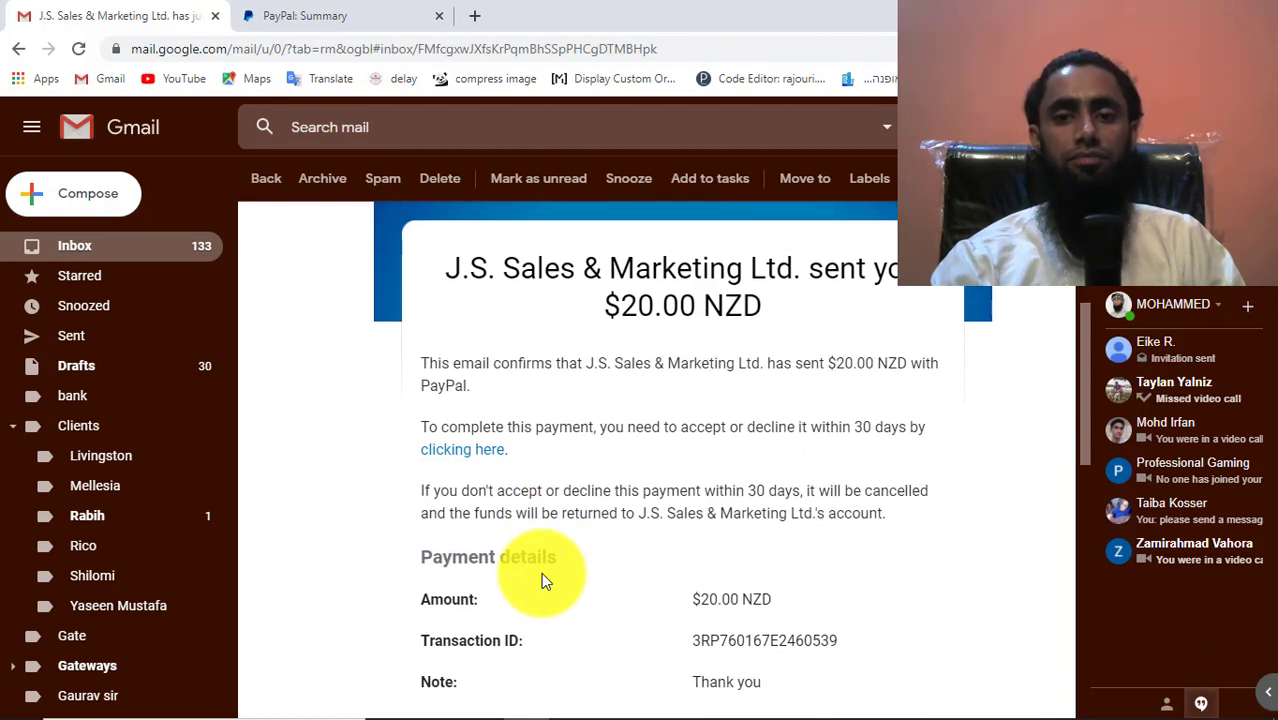
{"action": "scroll", "coordinate": [560, 533], "scroll_direction": "down", "scroll_amount": 1}
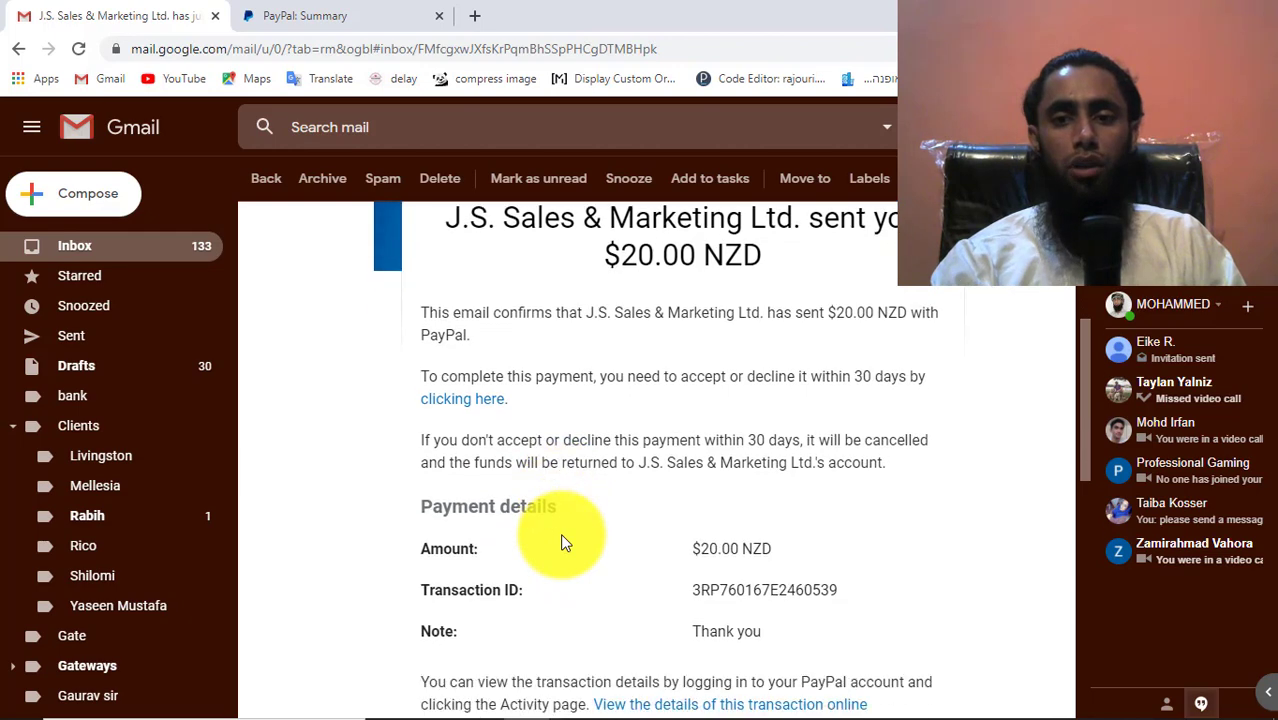
{"action": "scroll", "coordinate": [560, 533], "scroll_direction": "down", "scroll_amount": 2}
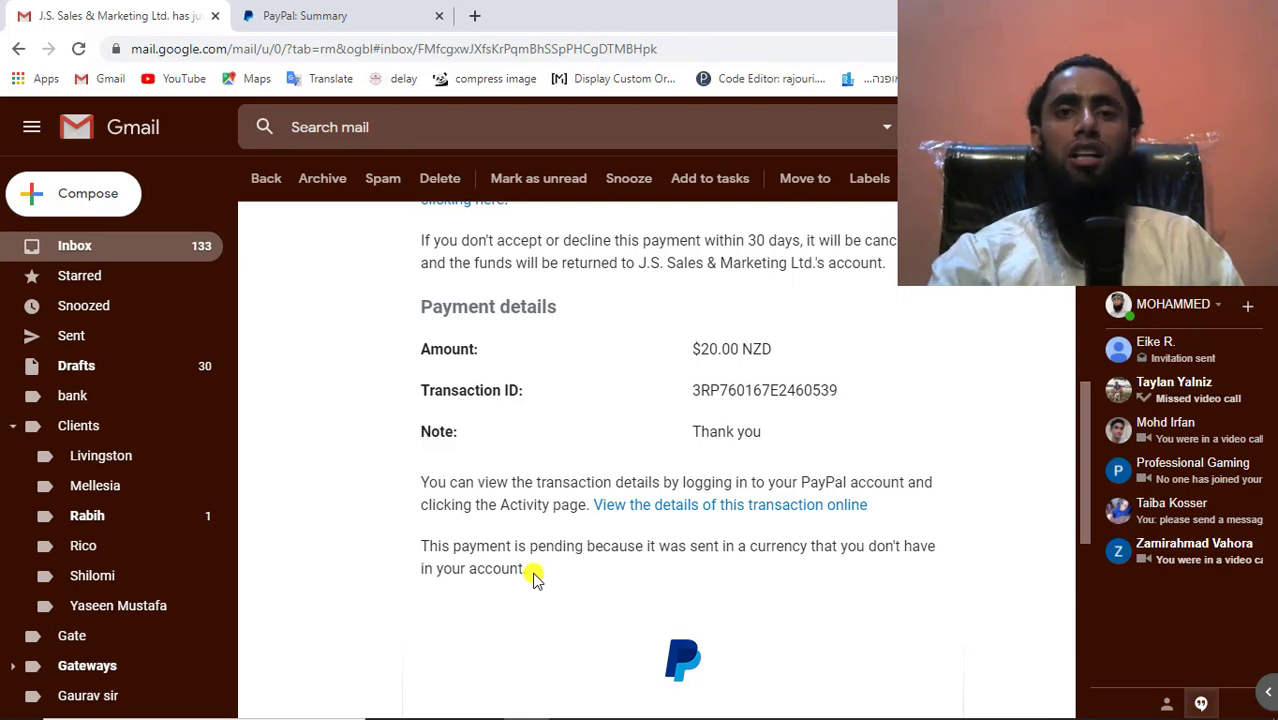
- Return to the PayPal Summary and open the pending $20.00 NZD J.S. Sales & Marketing Ltd. payment
{"action": "left_click", "coordinate": [285, 10]}
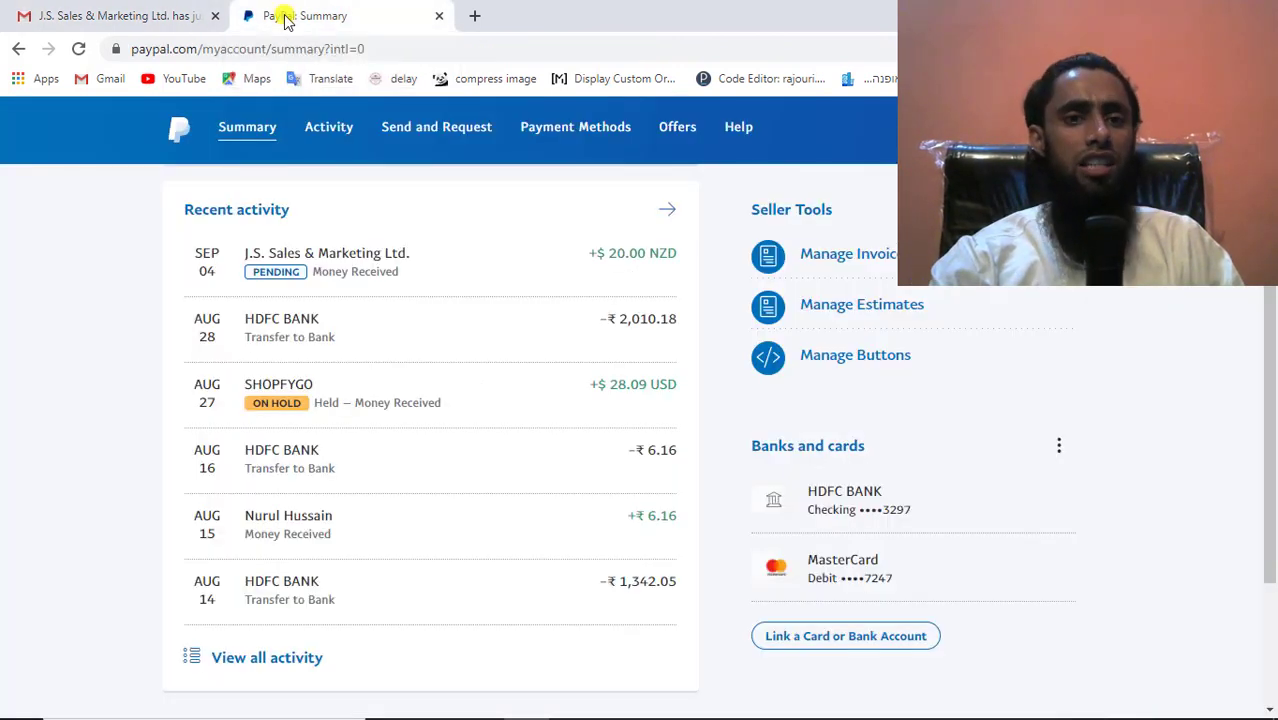
{"action": "left_click", "coordinate": [380, 278]}
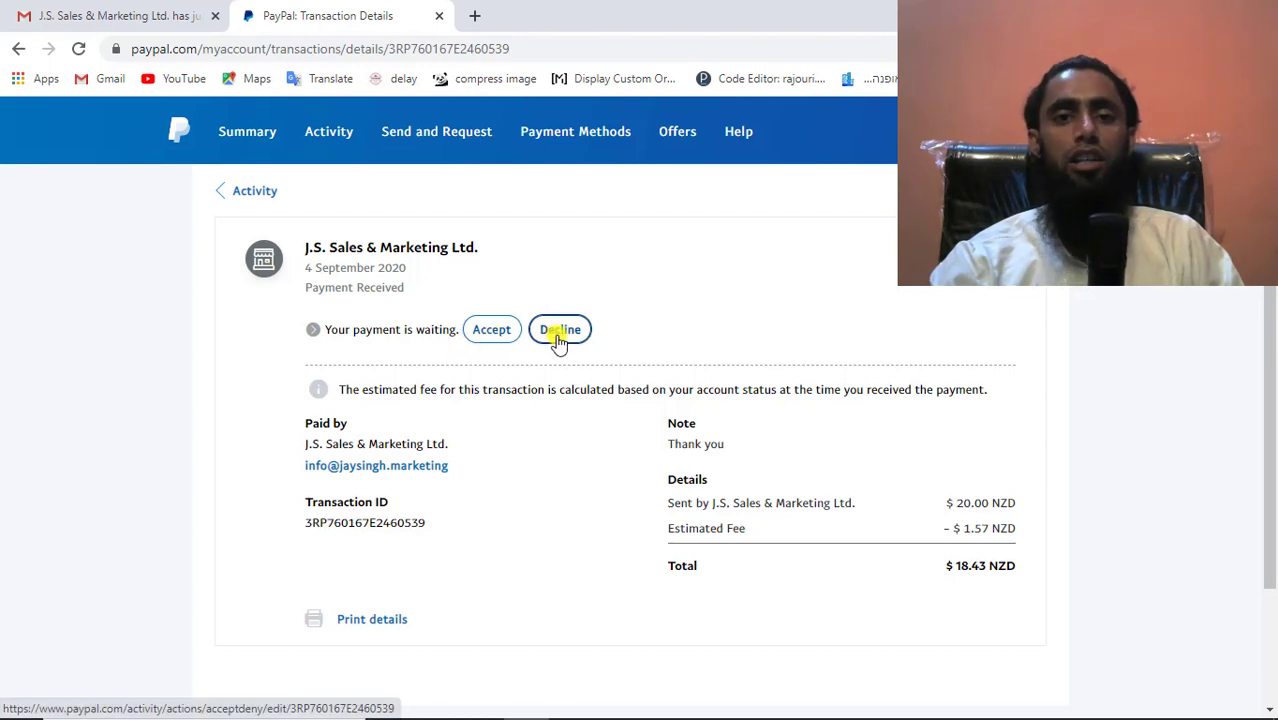
- Accept the $20.00 NZD payment in New Zealand Dollars, opening an NZD balance
{"action": "left_click", "coordinate": [491, 332]}
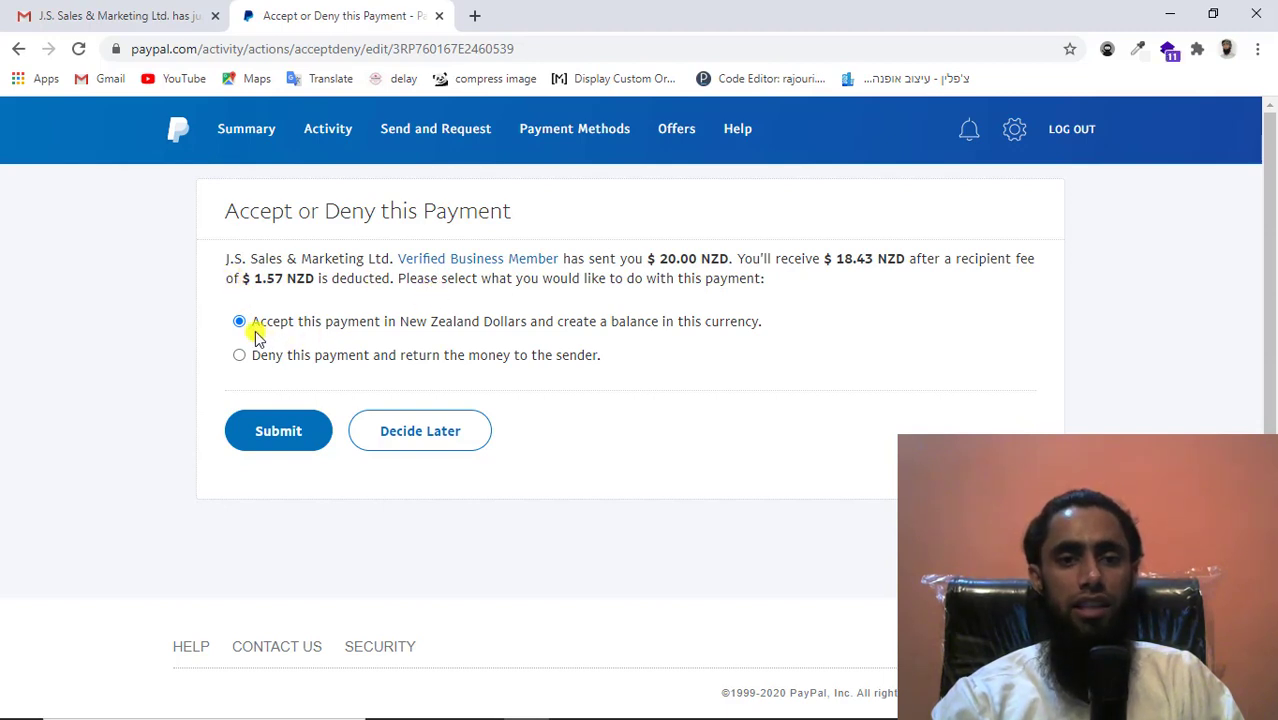
{"action": "left_click_drag", "start_coordinate": [659, 259], "coordinate": [728, 259]}
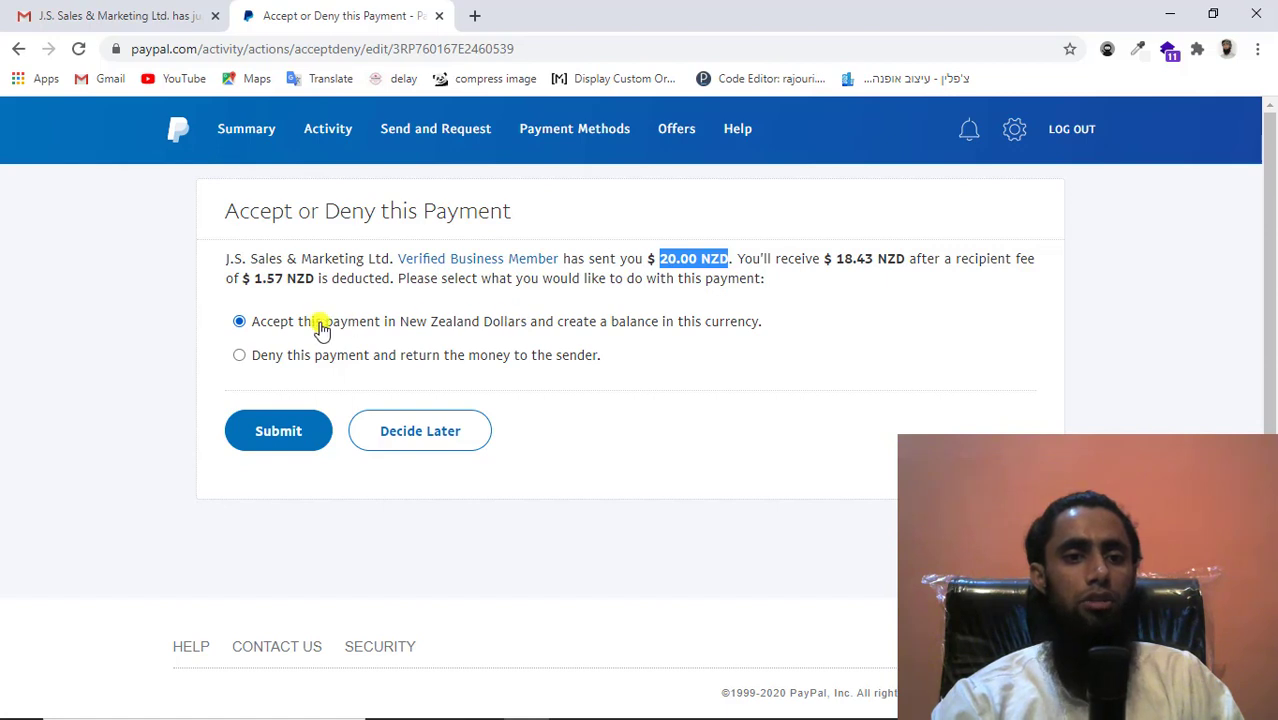
{"action": "left_click", "coordinate": [268, 433]}
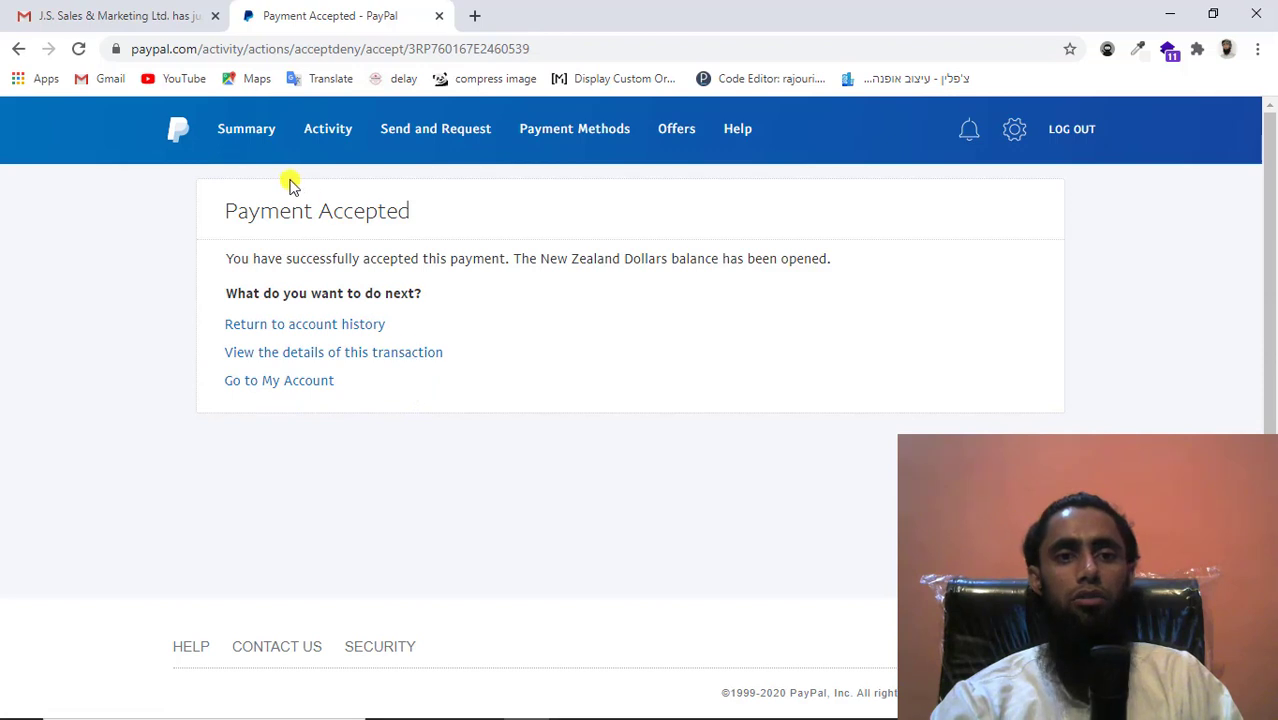
- Check the Summary balance, then open the received J.S. Sales payment showing +$18.43 NZD
{"action": "left_click", "coordinate": [242, 140]}
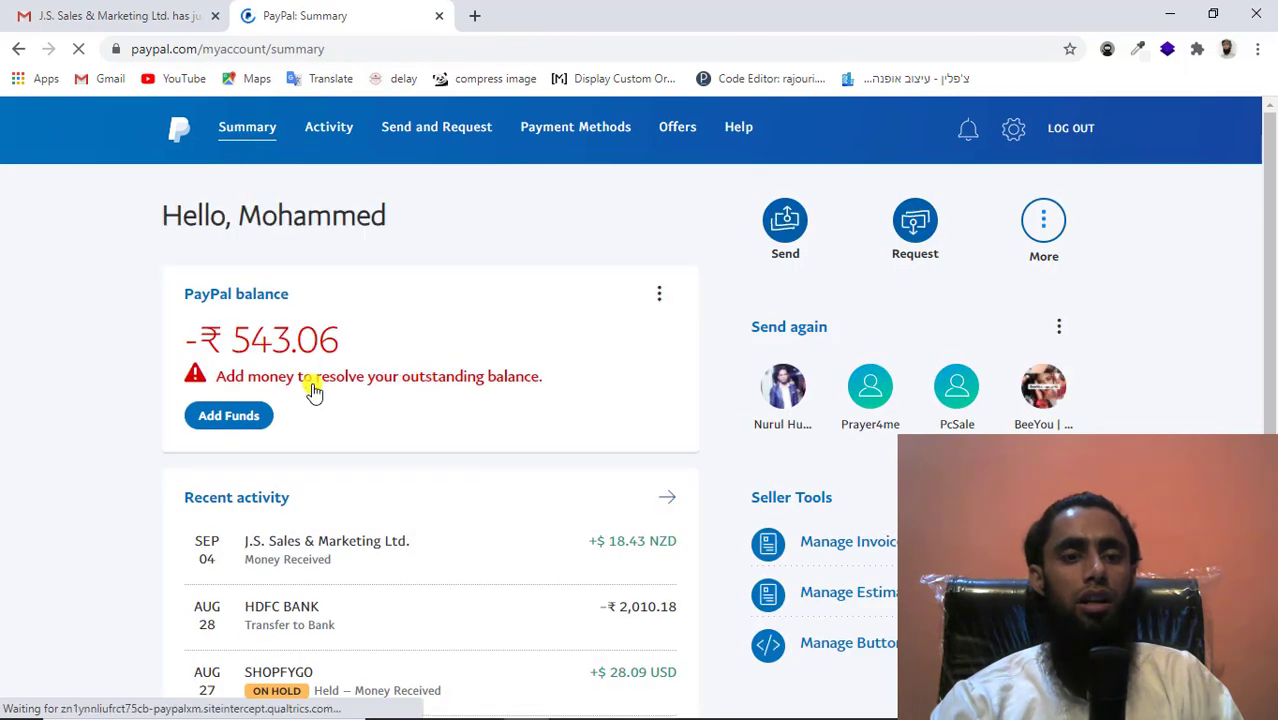
{"action": "scroll", "coordinate": [313, 391], "scroll_direction": "down", "scroll_amount": 1}
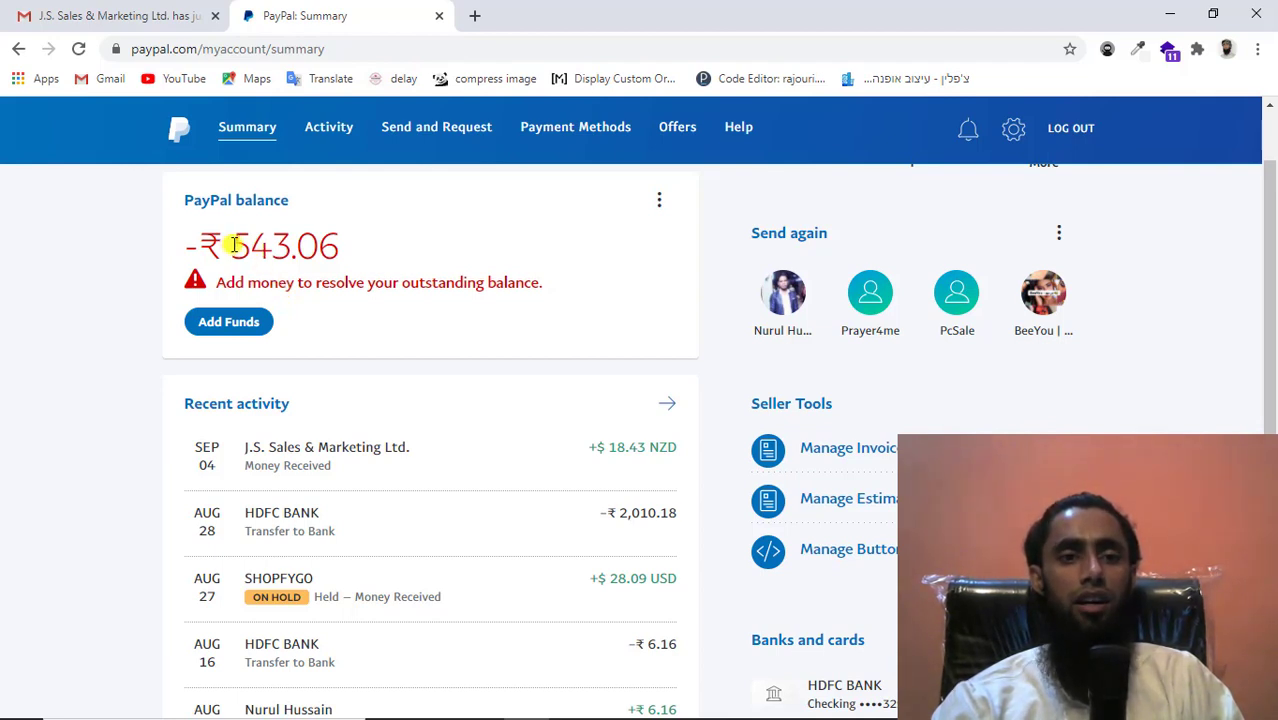
{"action": "left_click_drag", "start_coordinate": [232, 245], "coordinate": [289, 244]}
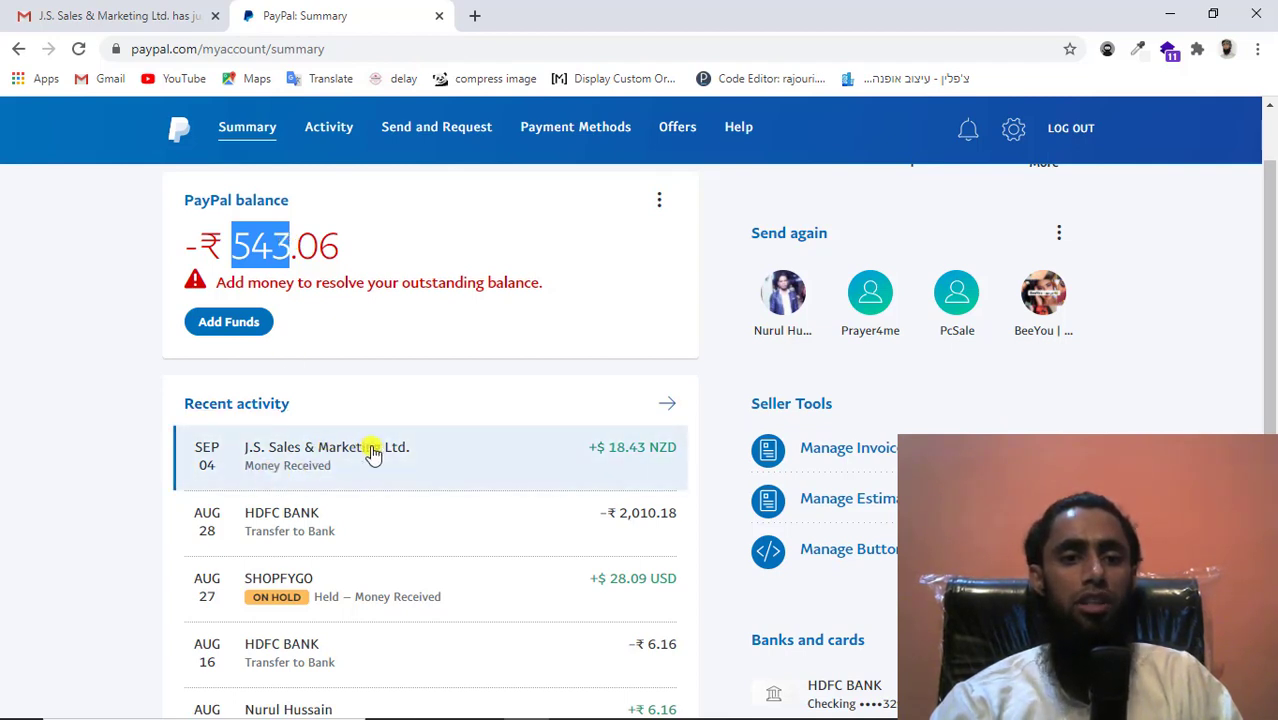
{"action": "left_click", "coordinate": [347, 463]}
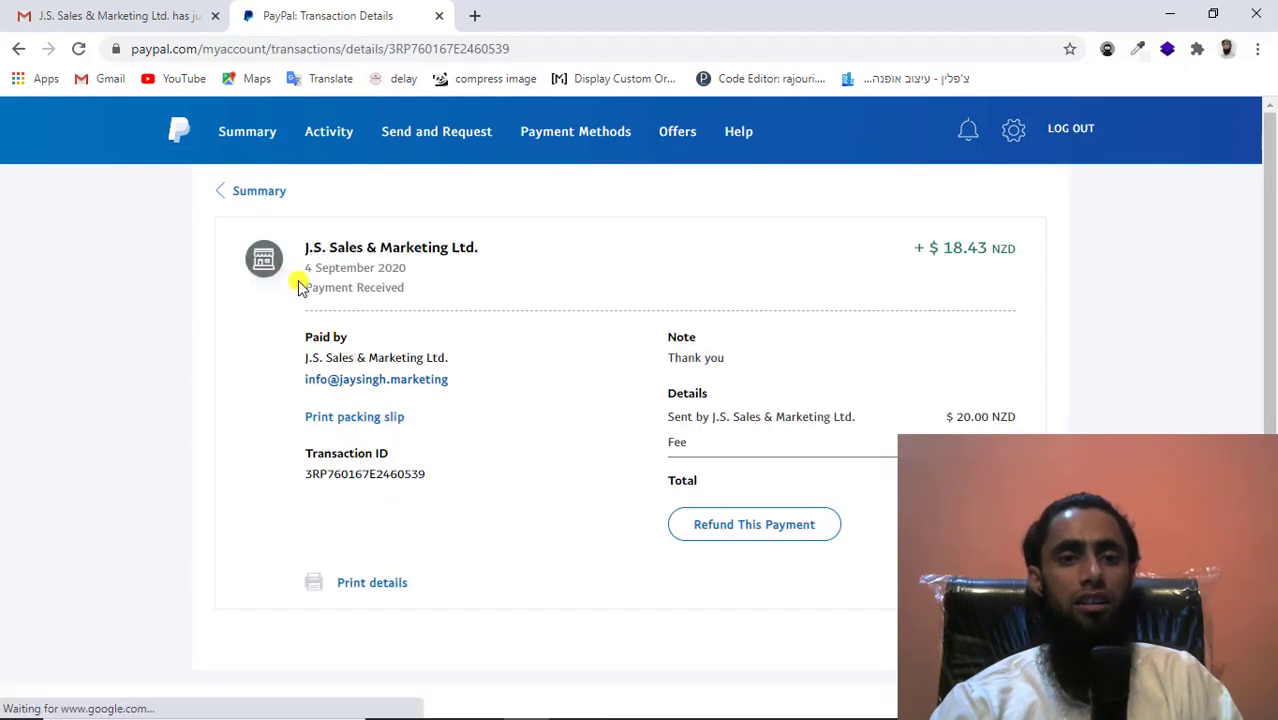
{"action": "left_click_drag", "start_coordinate": [302, 287], "coordinate": [385, 290]}
{"action": "left_click", "coordinate": [405, 286]}
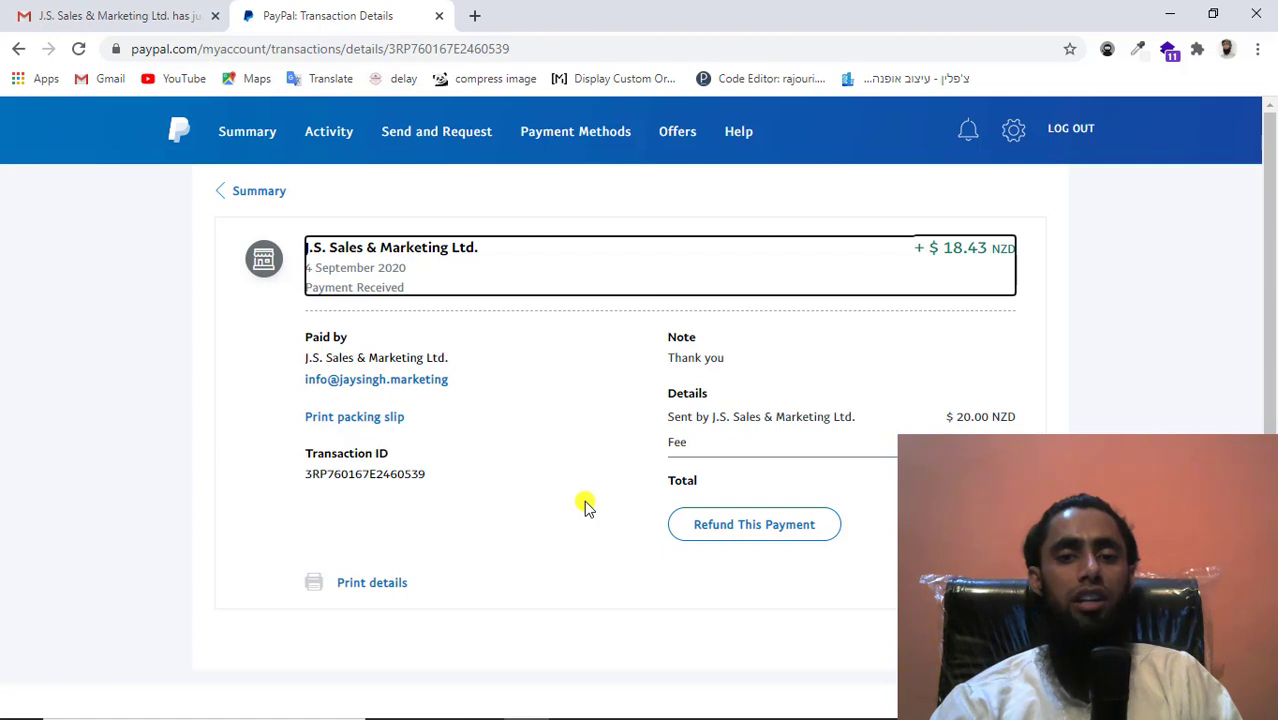
{"action": "left_click", "coordinate": [251, 183]}
{"action": "left_click", "coordinate": [238, 196]}
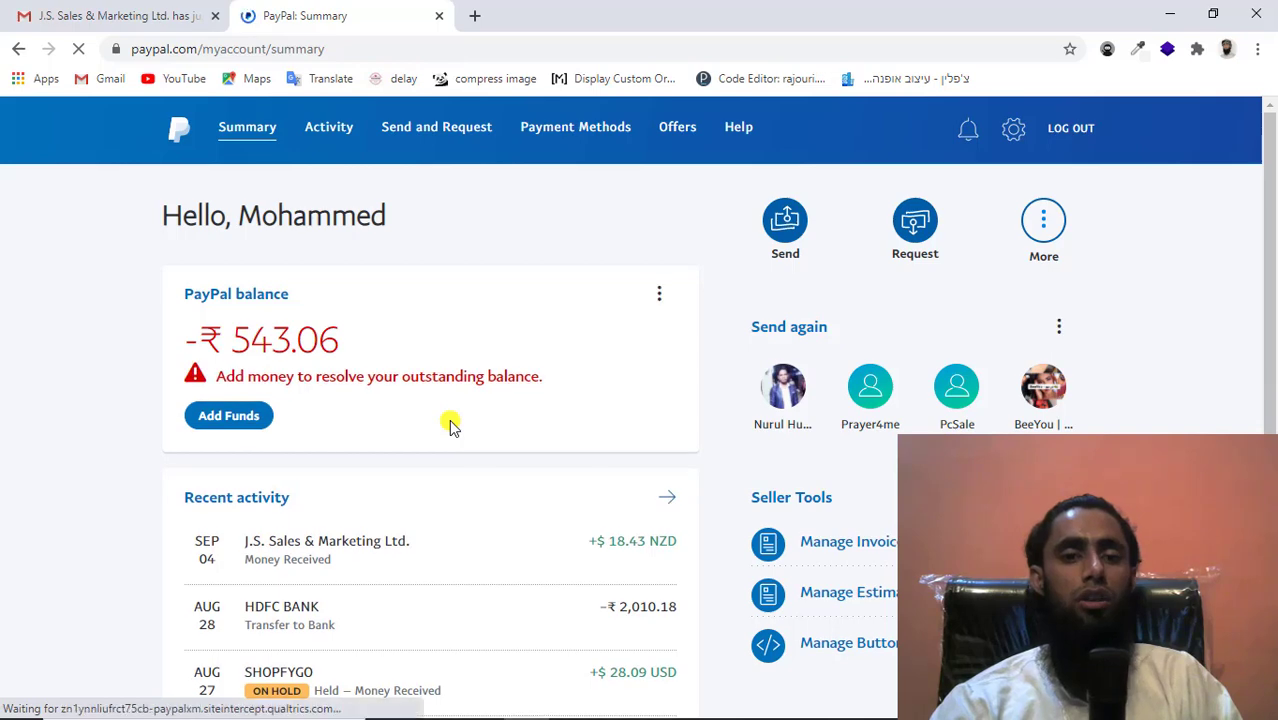
{"action": "scroll", "coordinate": [450, 427], "scroll_direction": "down", "scroll_amount": 1}
{"action": "scroll", "coordinate": [450, 427], "scroll_direction": "up", "scroll_amount": 1}
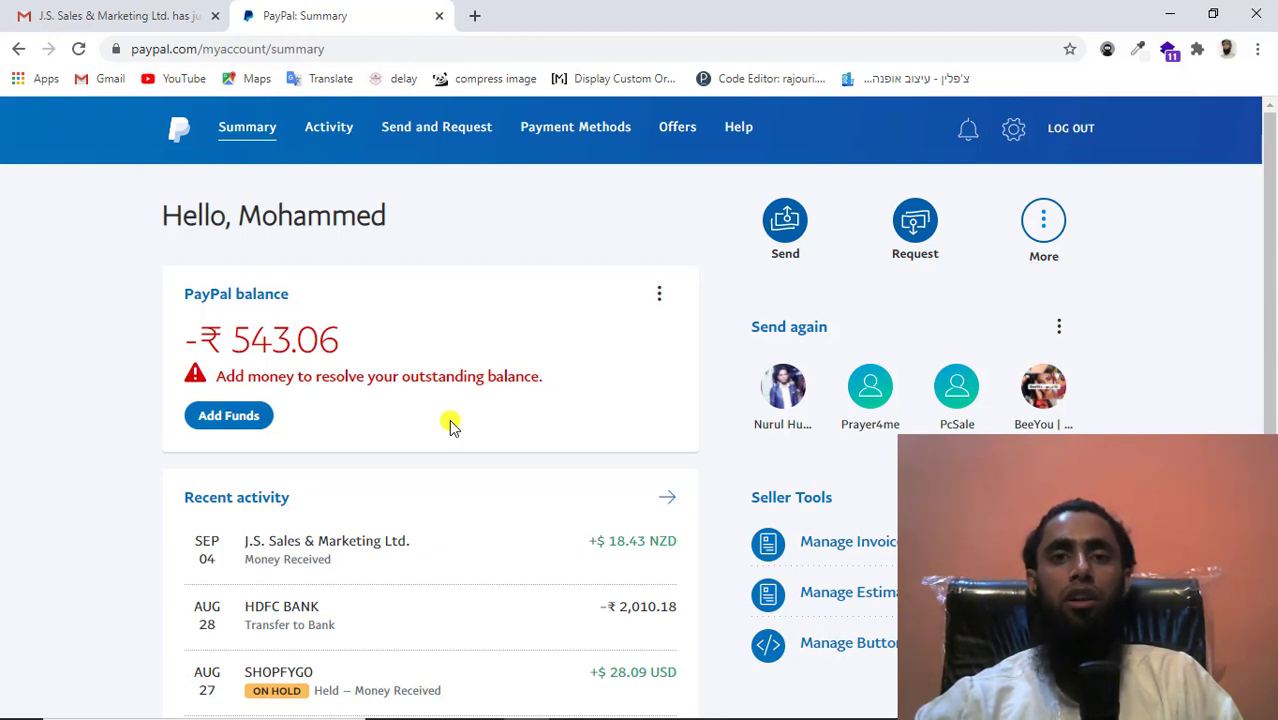
{"action": "scroll", "coordinate": [449, 422], "scroll_direction": "down", "scroll_amount": 5}
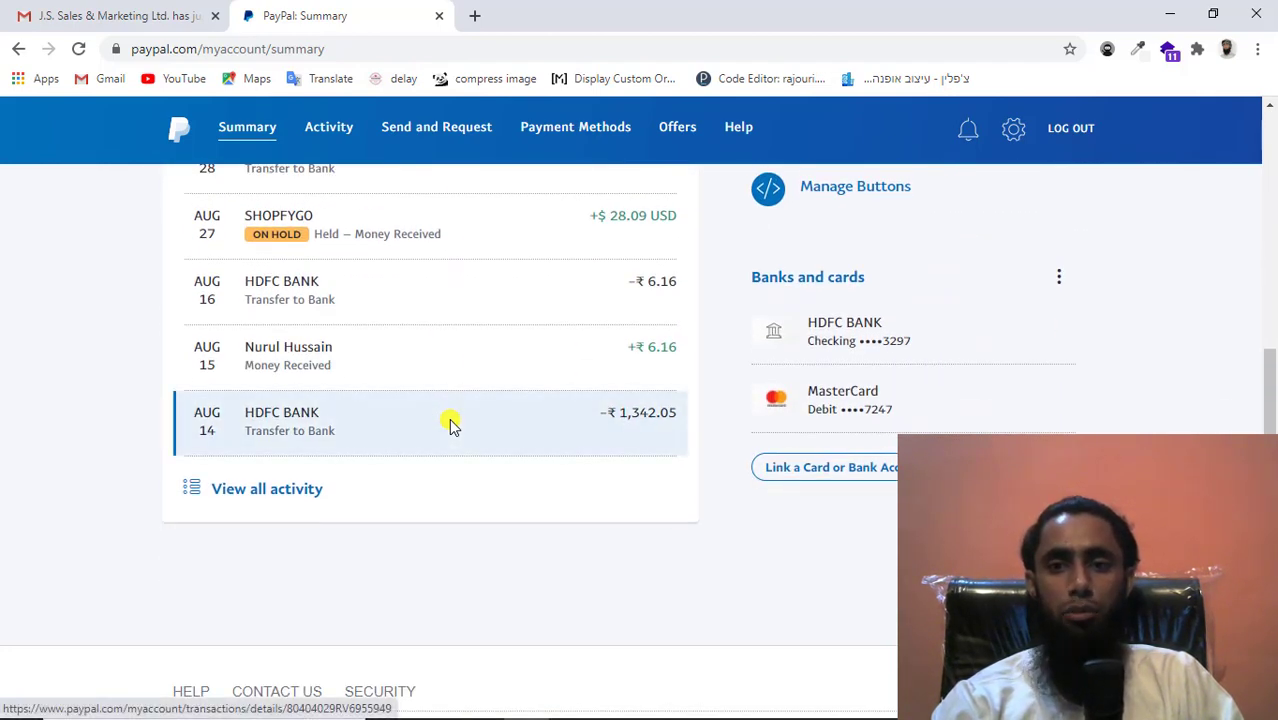
{"action": "scroll", "coordinate": [449, 422], "scroll_direction": "up", "scroll_amount": 4}
{"action": "scroll", "coordinate": [449, 425], "scroll_direction": "up", "scroll_amount": 1}
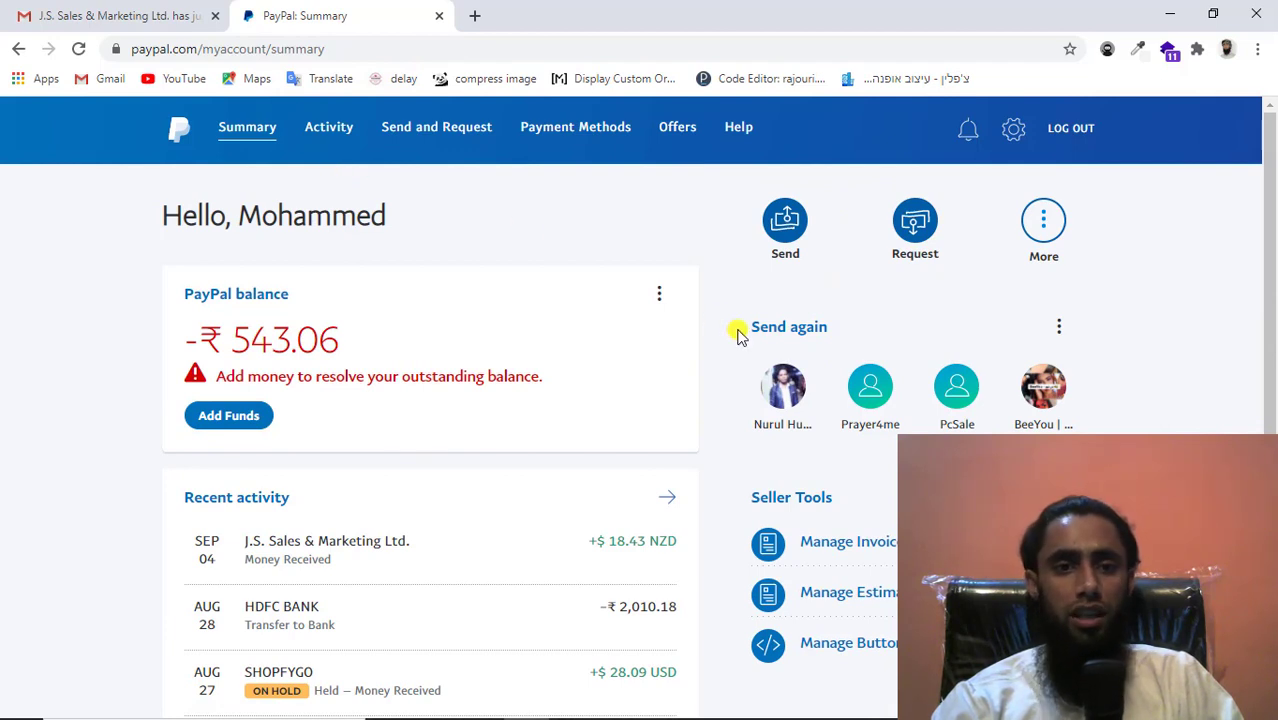
{"action": "scroll", "coordinate": [452, 333], "scroll_direction": "down", "scroll_amount": 1}
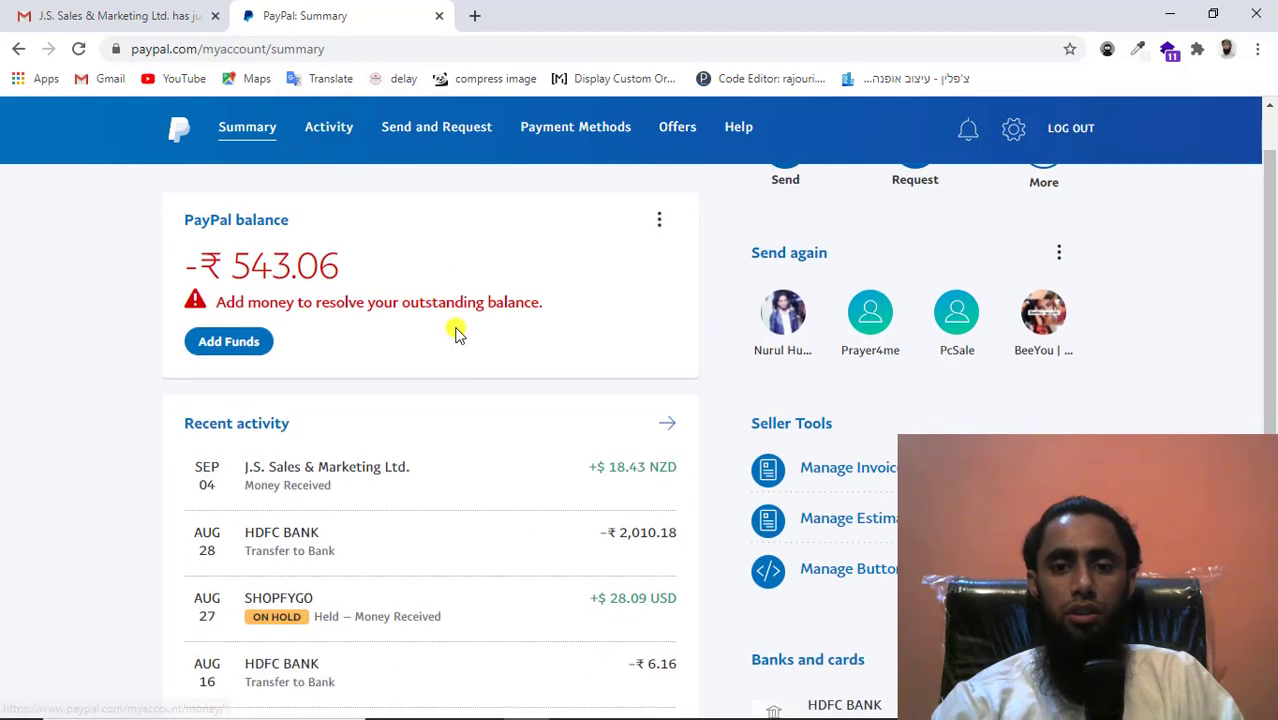
{"action": "scroll", "coordinate": [455, 333], "scroll_direction": "down", "scroll_amount": 4}
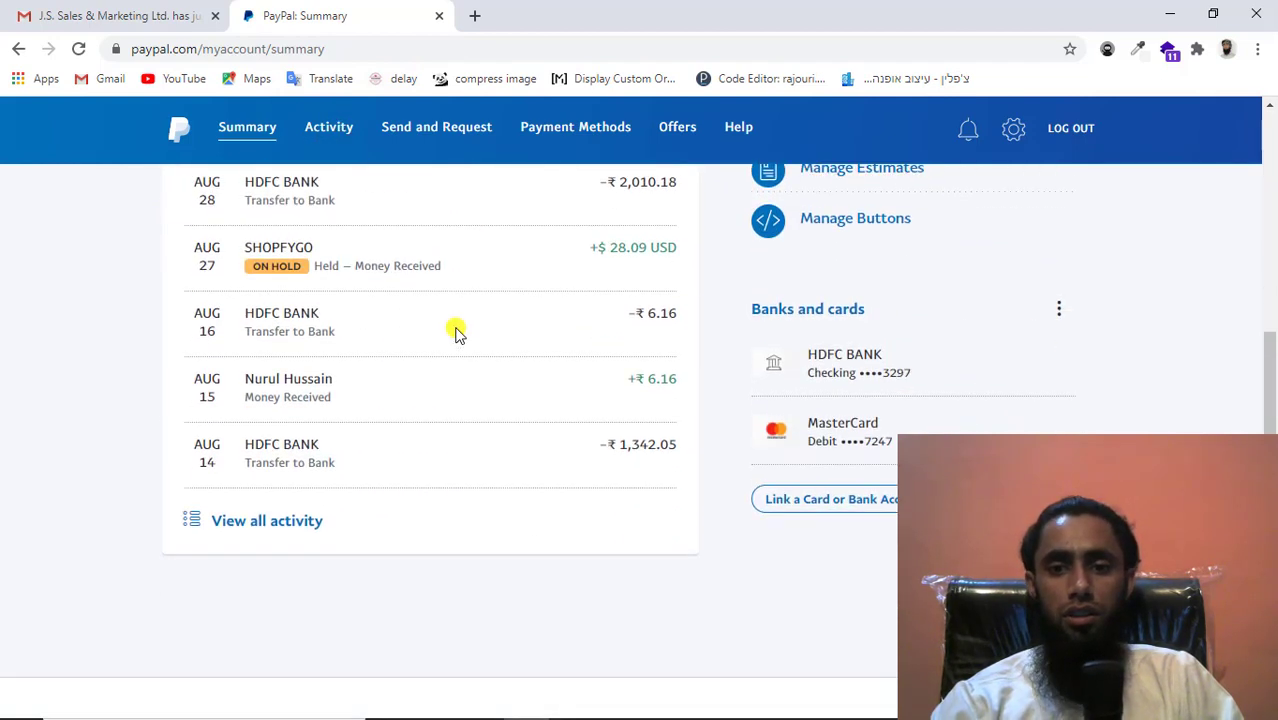
- Open the wallet's PayPal balance and review the NZD entry of $18.43 (₹865.15)
{"action": "left_click", "coordinate": [848, 368]}
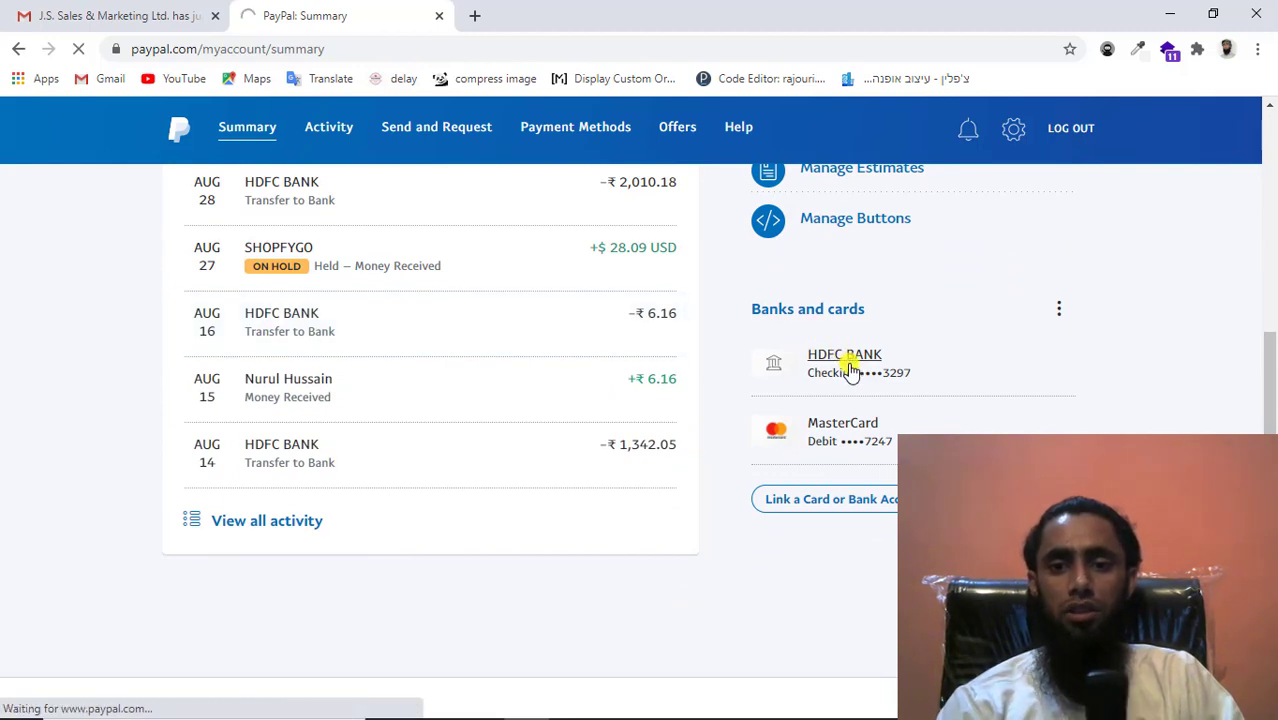
{"action": "left_click", "coordinate": [280, 466]}
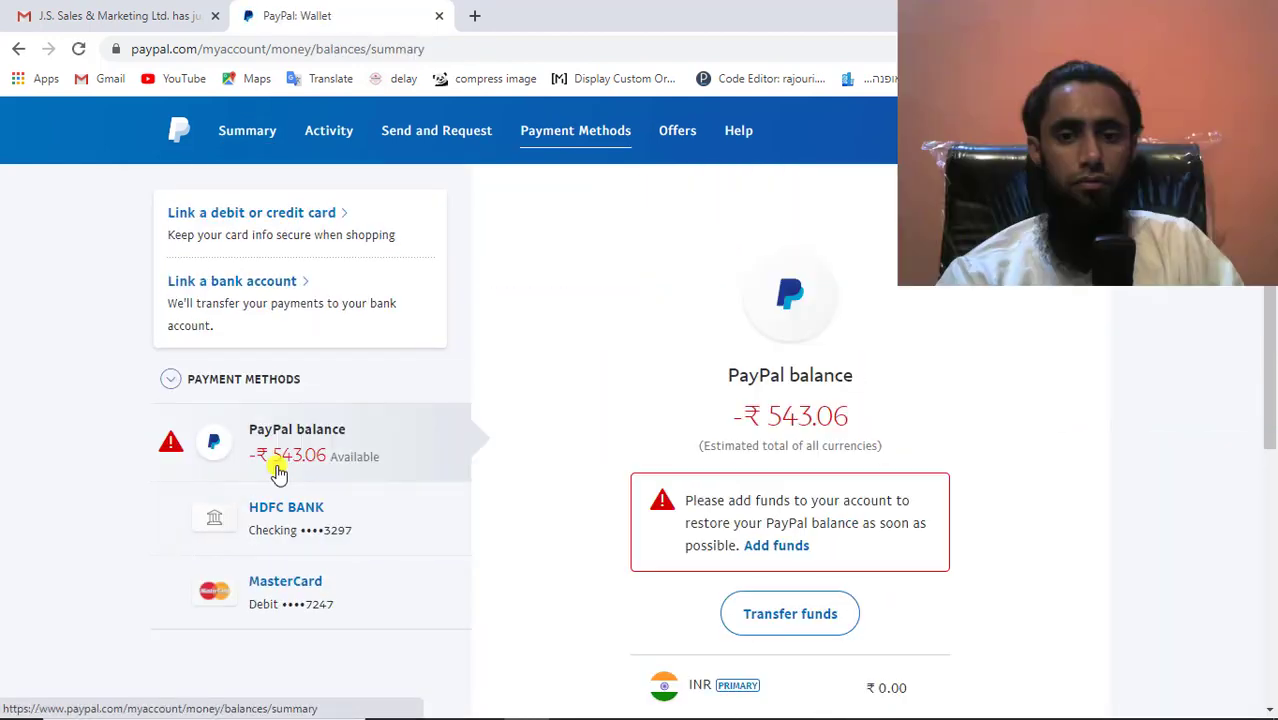
{"action": "scroll", "coordinate": [279, 473], "scroll_direction": "down", "scroll_amount": 3}
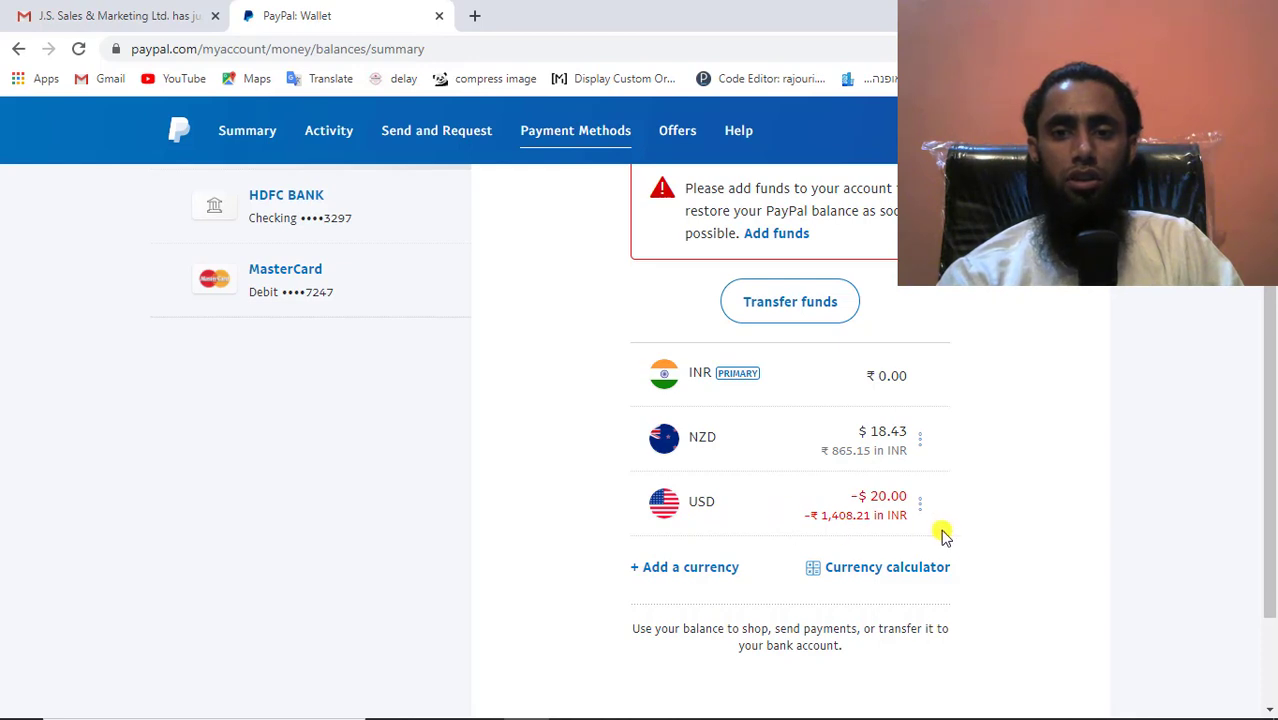
{"action": "double_click", "coordinate": [702, 436]}
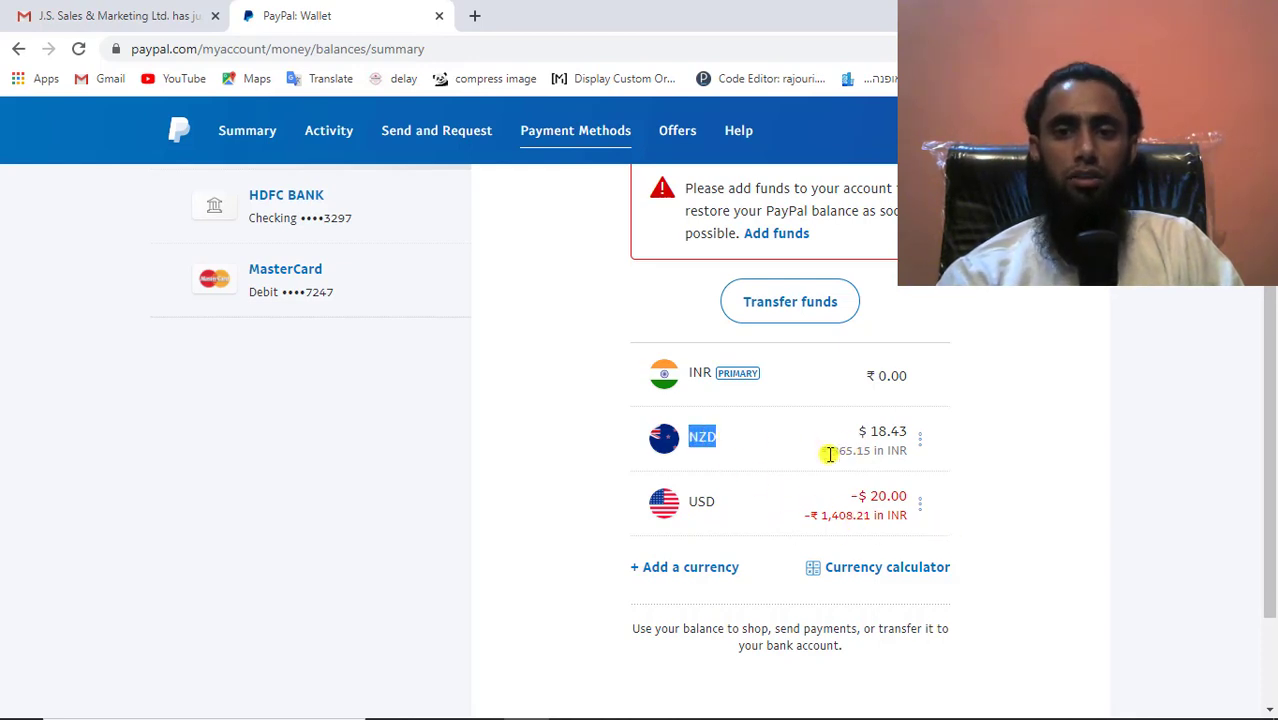
{"action": "left_click_drag", "start_coordinate": [832, 450], "coordinate": [868, 450]}
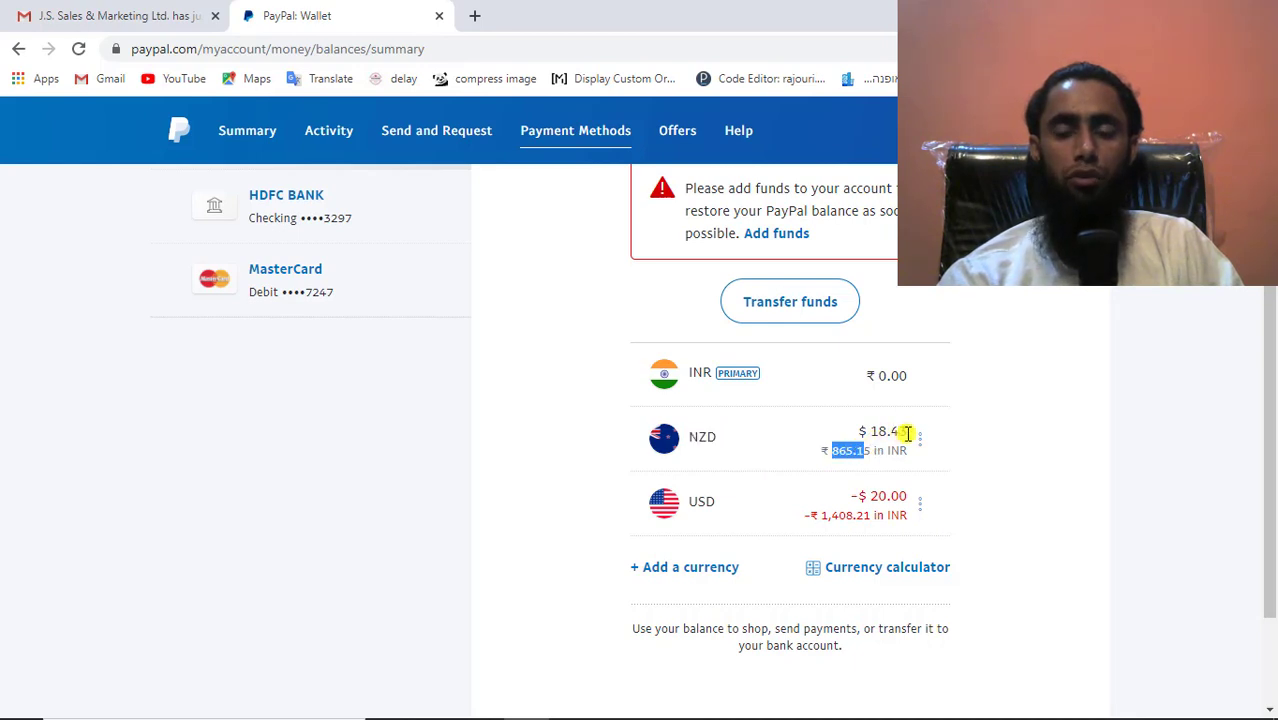
{"action": "left_click", "coordinate": [742, 457]}
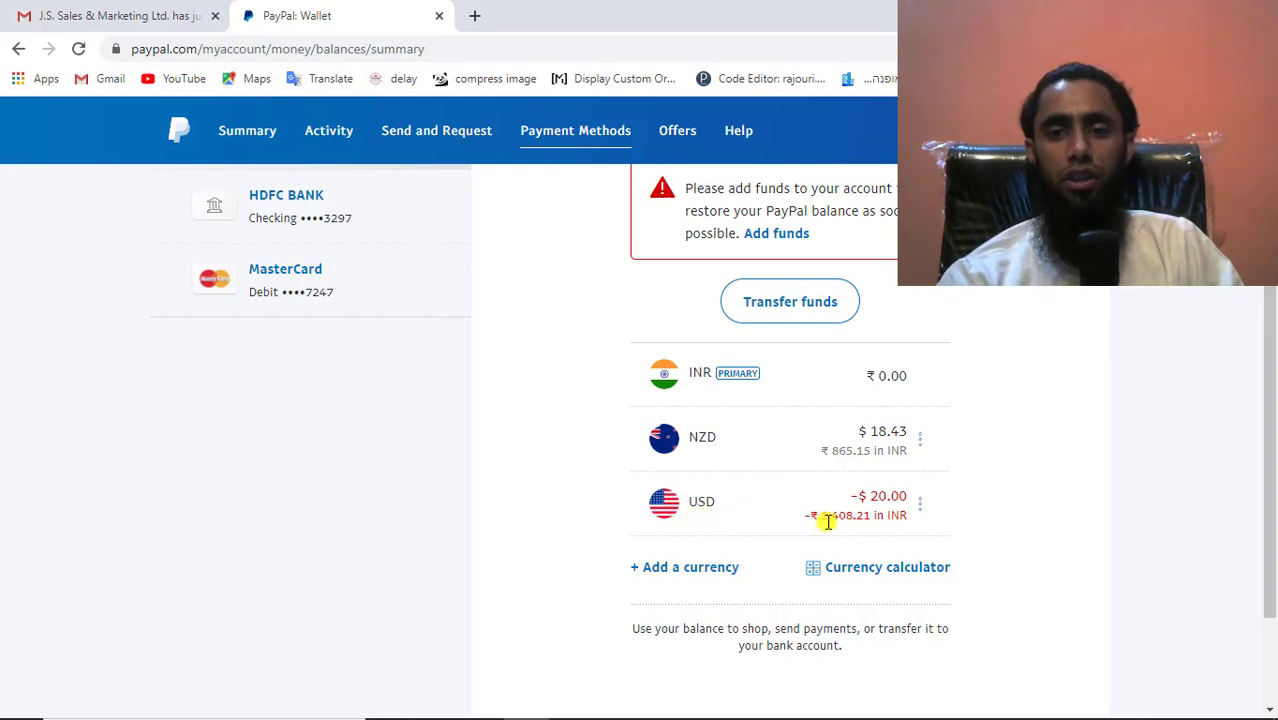
{"action": "left_click_drag", "start_coordinate": [850, 514], "coordinate": [819, 514]}
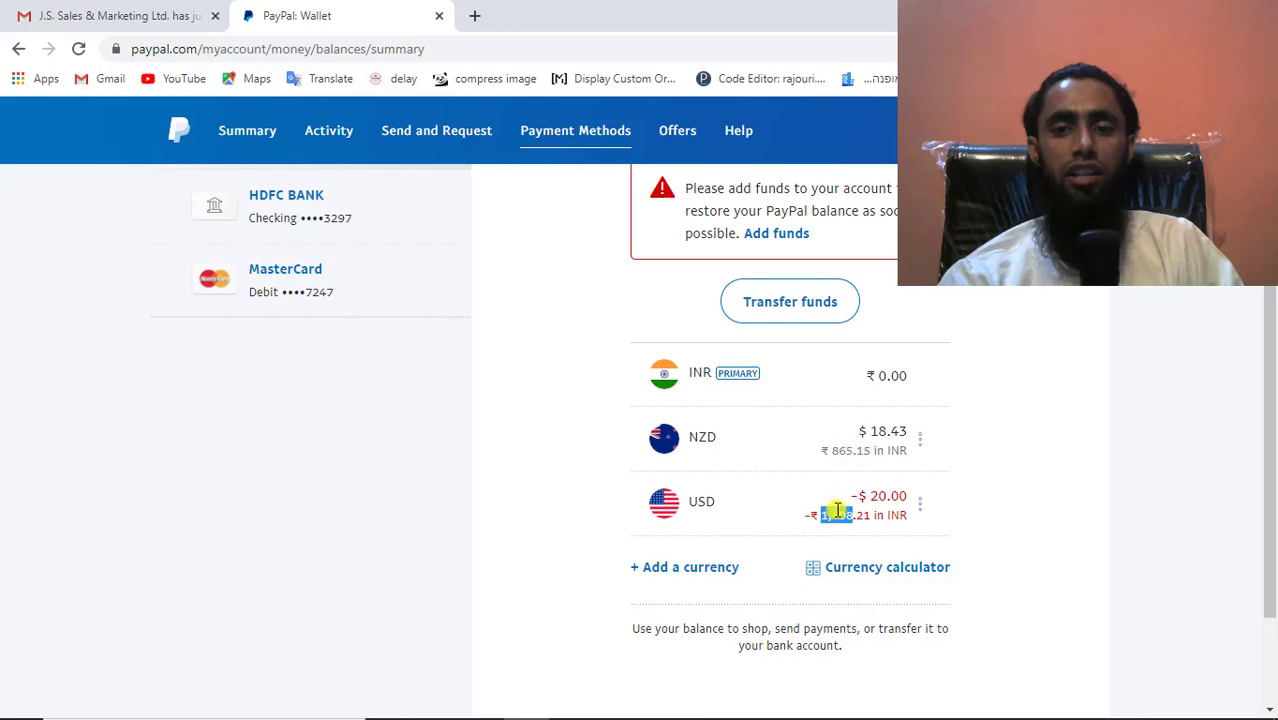
{"action": "double_click", "coordinate": [833, 518]}
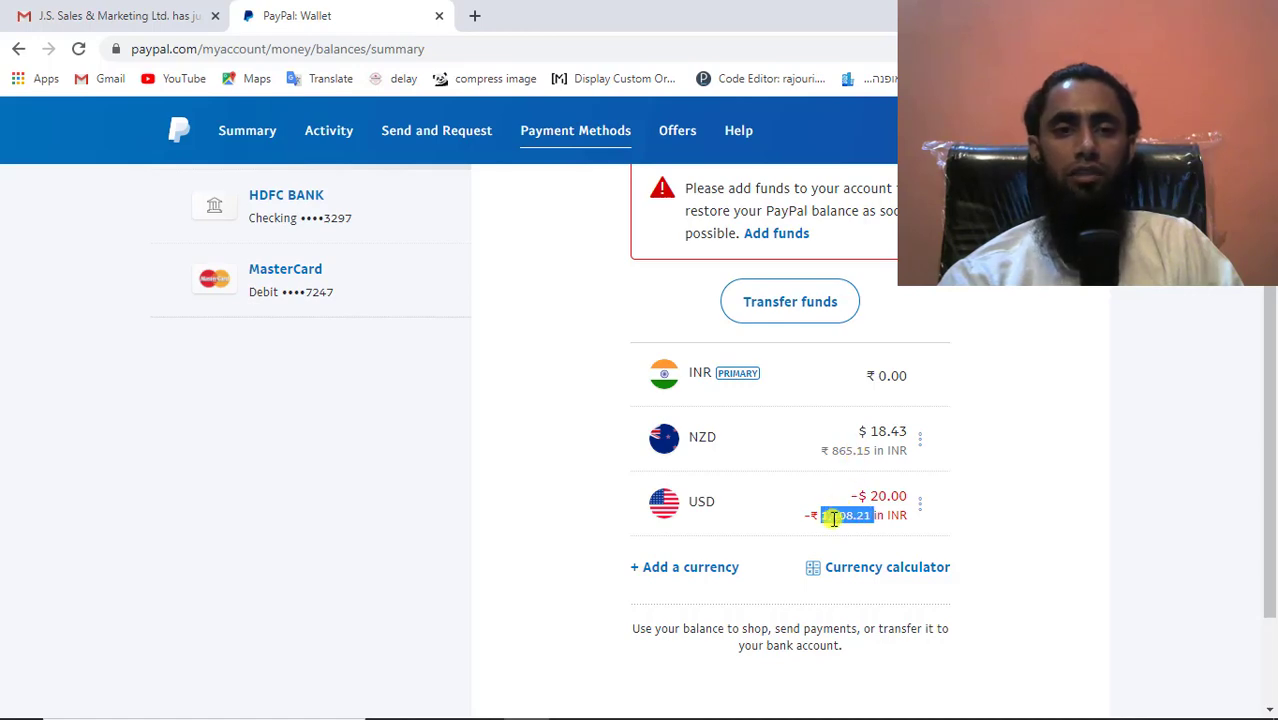
{"action": "scroll", "coordinate": [833, 518], "scroll_direction": "up", "scroll_amount": 3}
{"action": "scroll", "coordinate": [833, 518], "scroll_direction": "down", "scroll_amount": 3}
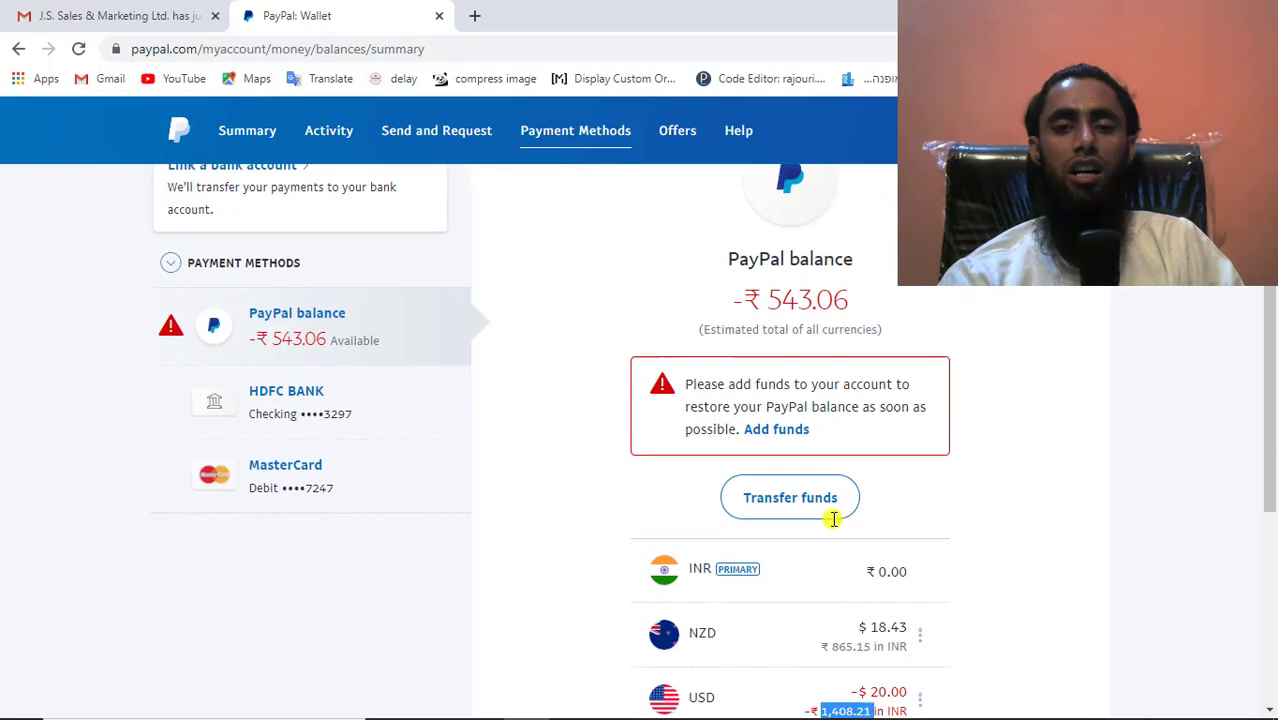
{"action": "scroll", "coordinate": [833, 518], "scroll_direction": "up", "scroll_amount": 3}
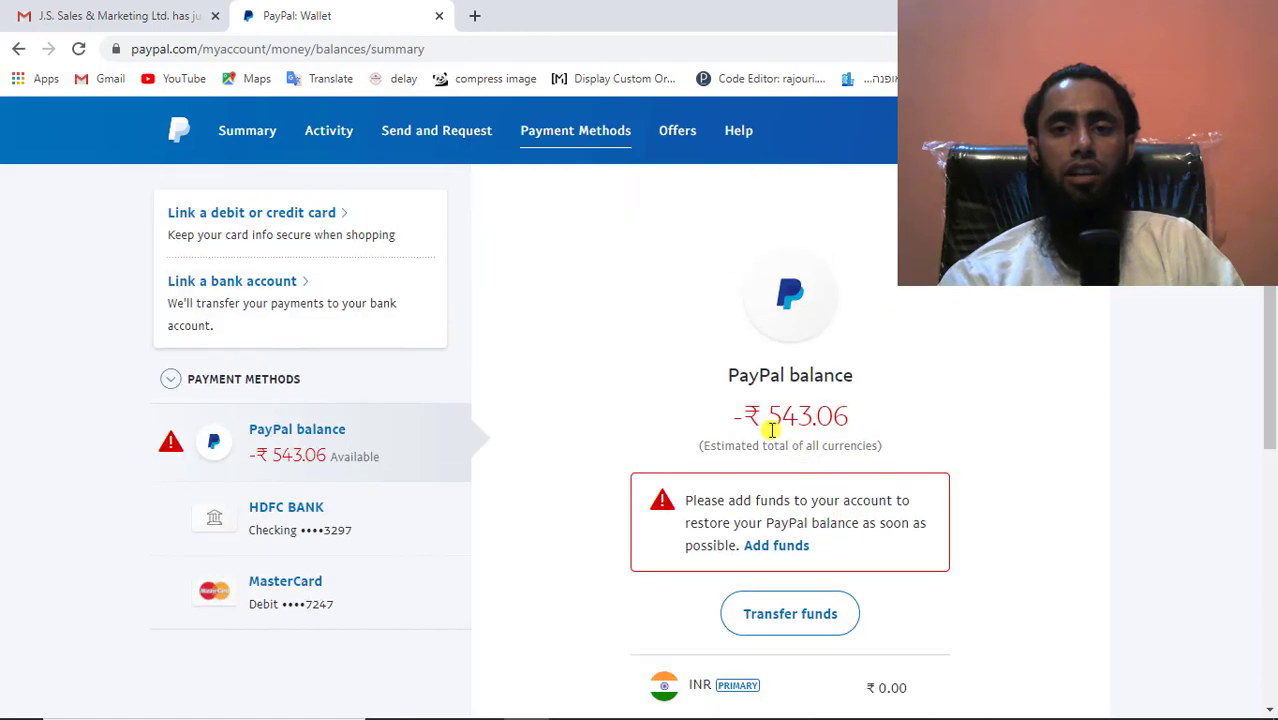
{"action": "scroll", "coordinate": [882, 507], "scroll_direction": "down", "scroll_amount": 3}
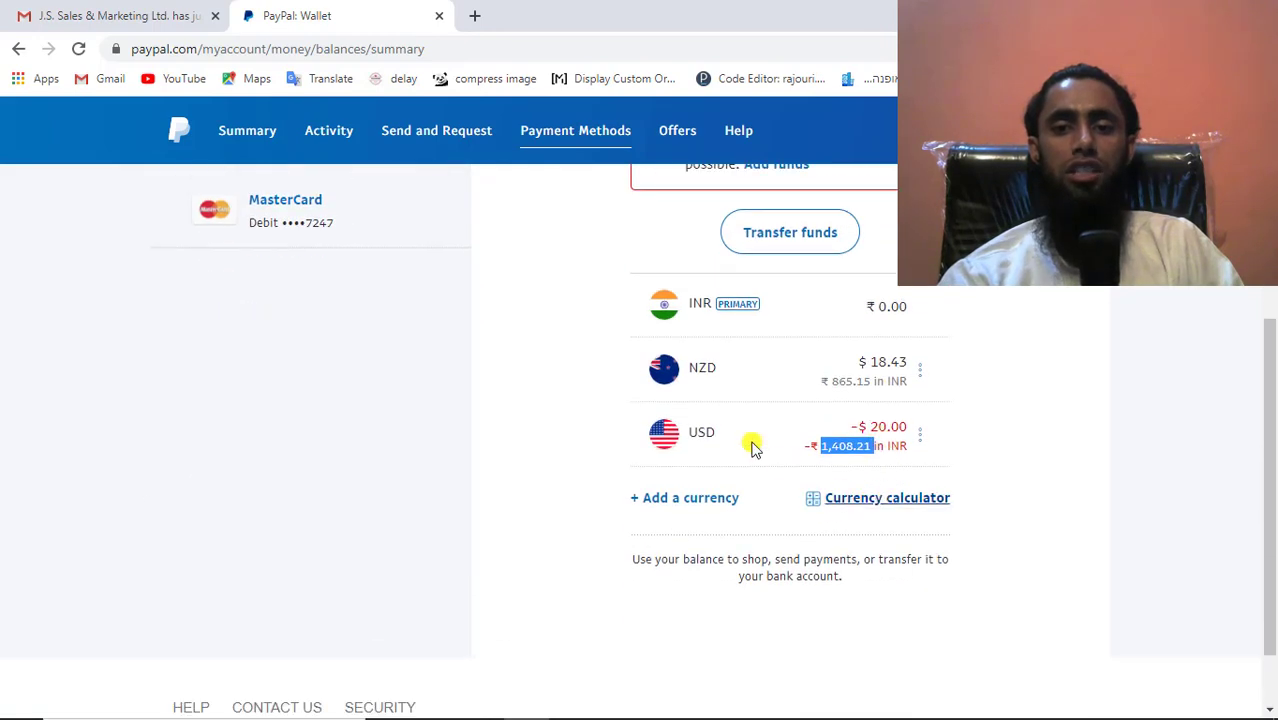